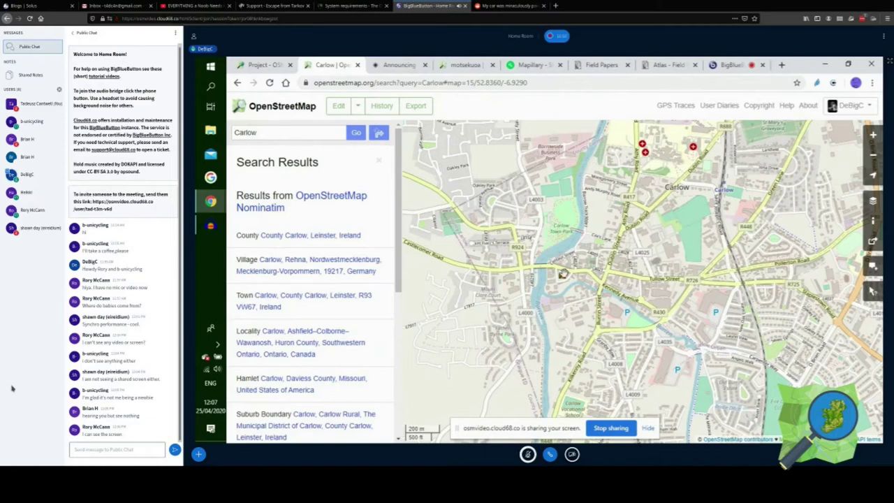
Zoom out to Ireland, then back in to street level on Kennedy Street and Castle Hill, Carlow
scroll(562, 274, up, 2)
scroll(591, 271, down, 5)
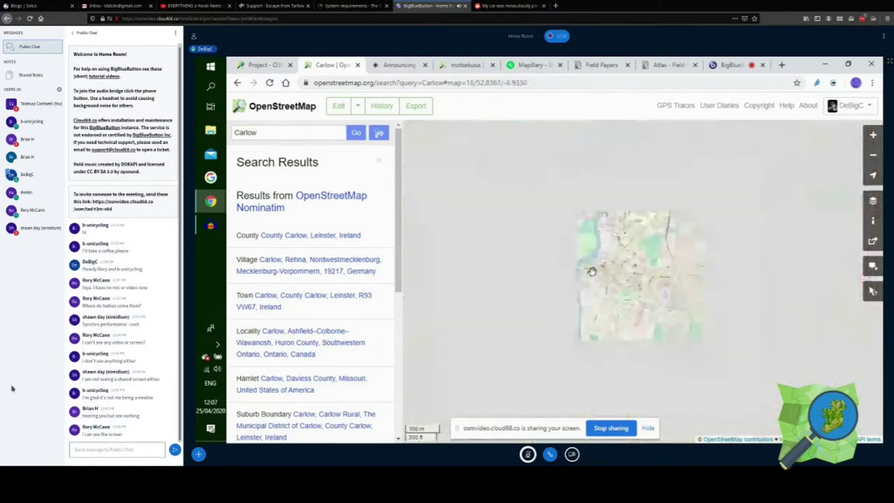
scroll(592, 271, down, 2)
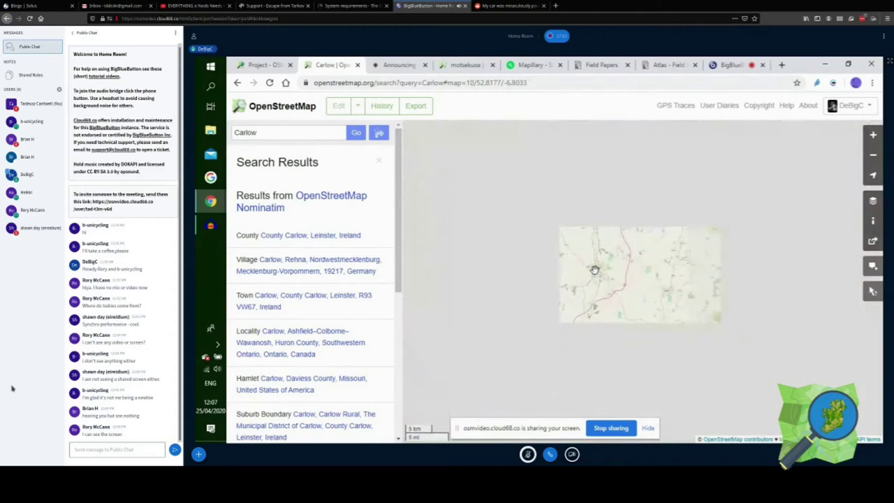
scroll(593, 269, down, 2)
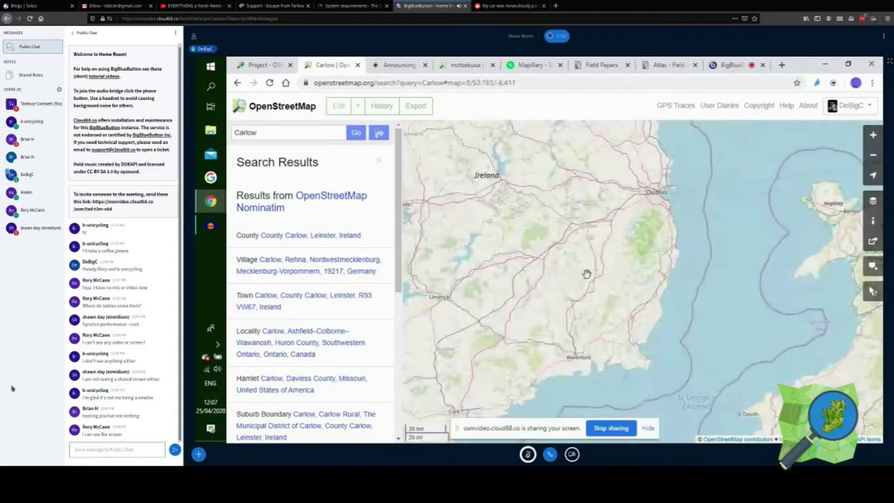
scroll(619, 259, up, 2)
scroll(618, 259, up, 3)
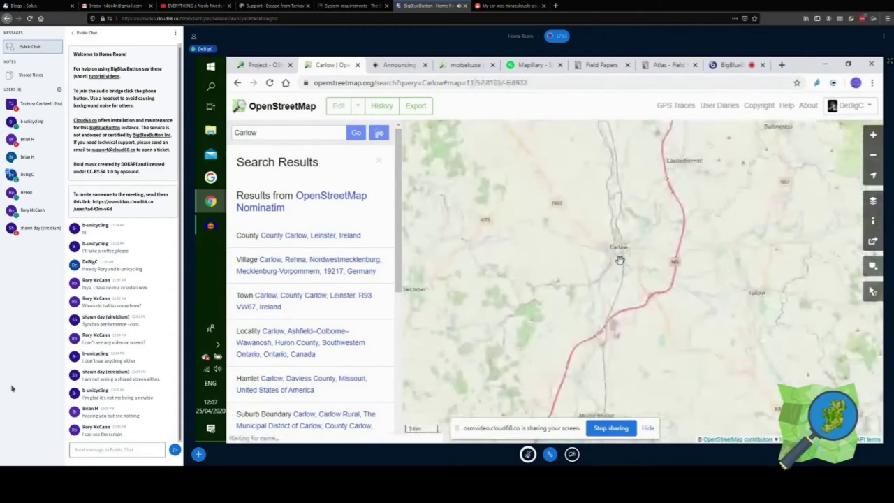
scroll(612, 239, up, 2)
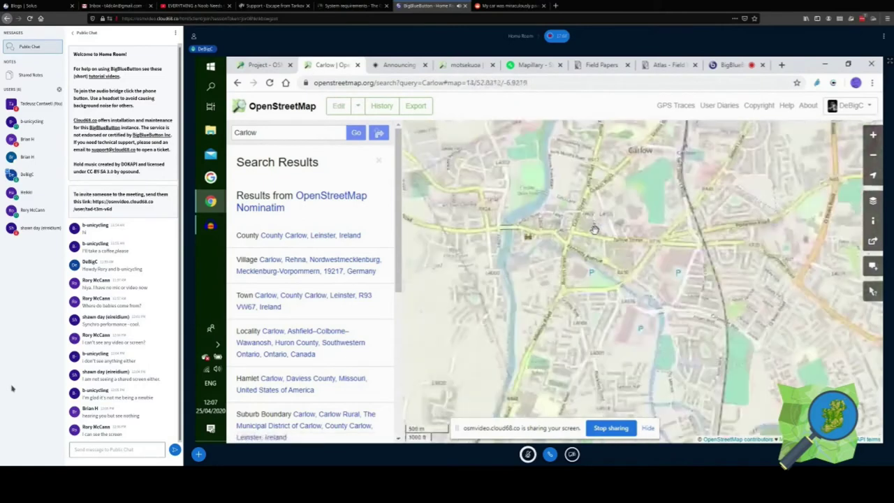
scroll(607, 248, up, 1)
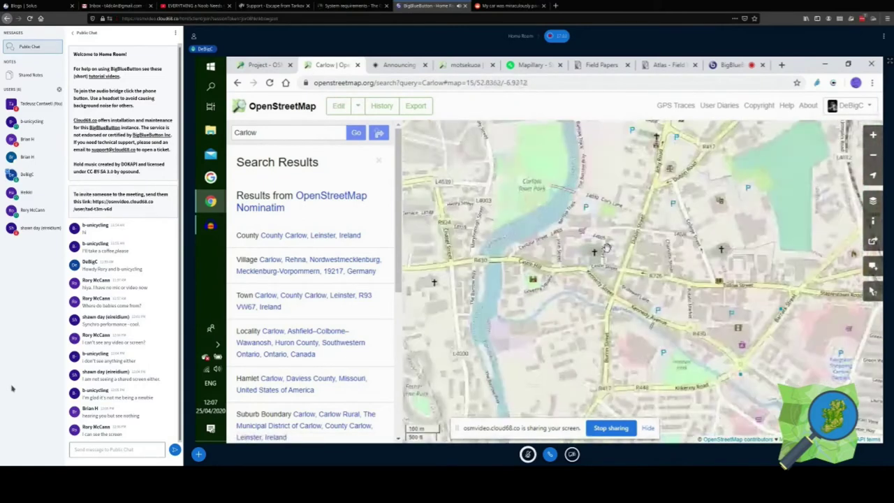
scroll(562, 258, up, 1)
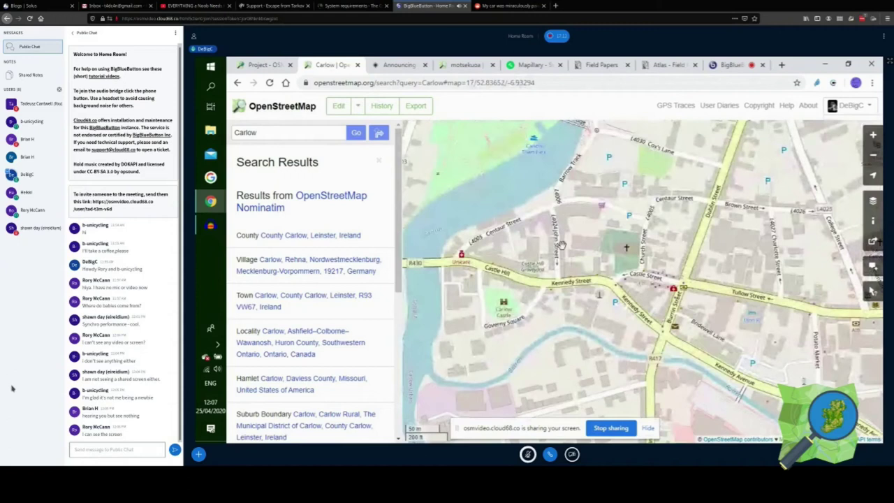
scroll(562, 245, up, 1)
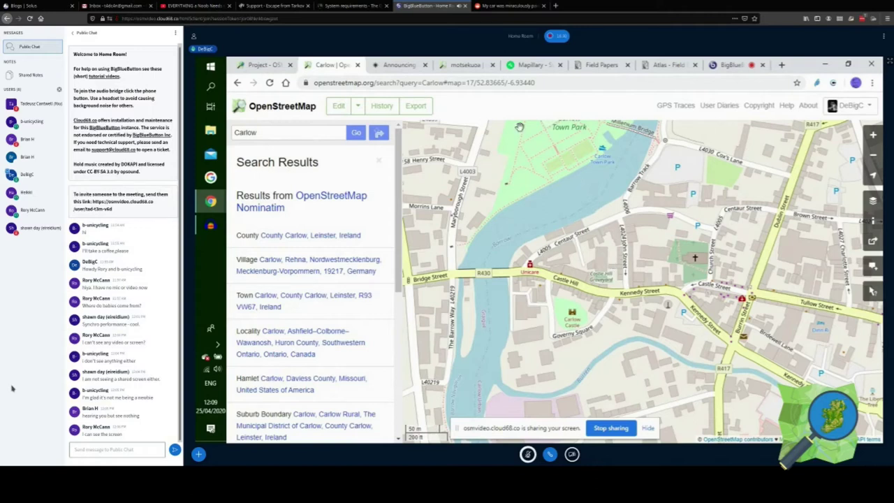
Scroll through the Announcing Field Papers article and back, then show the Motsekuoa OpenStreetMap results
click(409, 66)
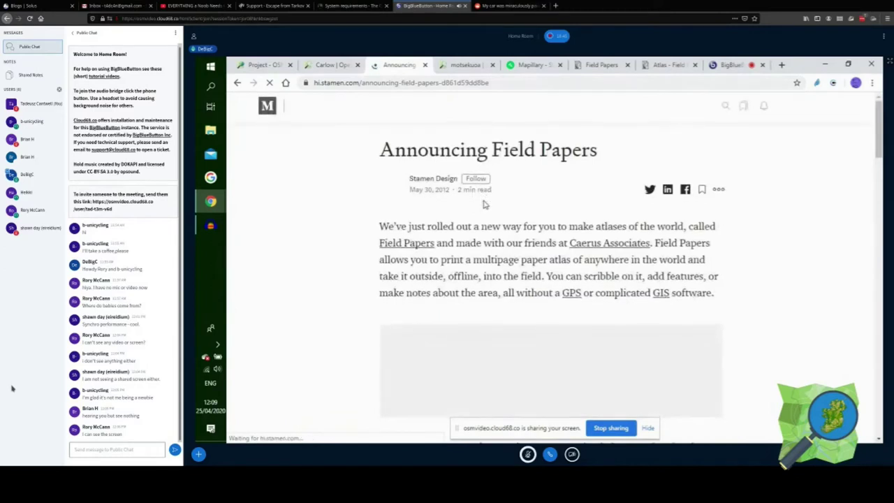
scroll(483, 202, down, 2)
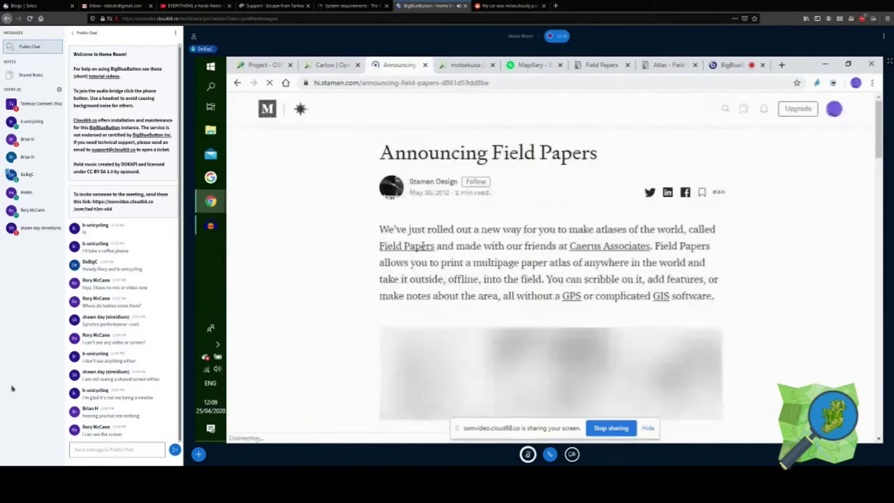
scroll(528, 274, down, 1)
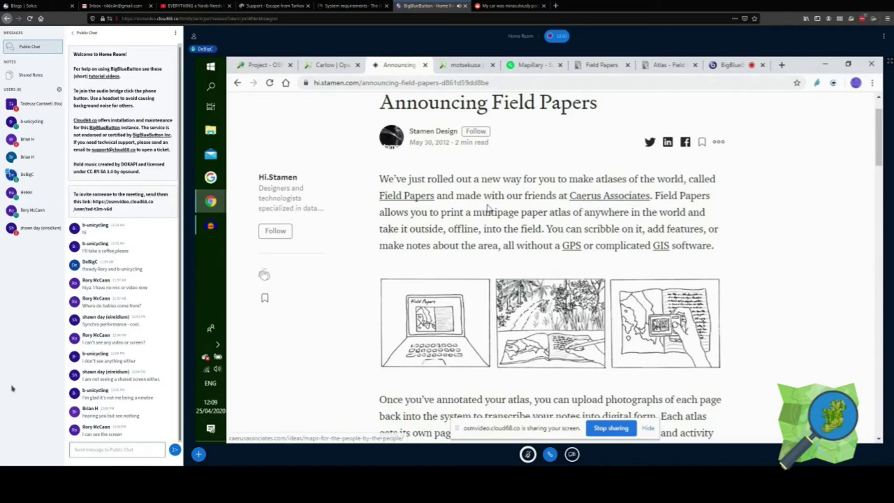
scroll(491, 206, down, 5)
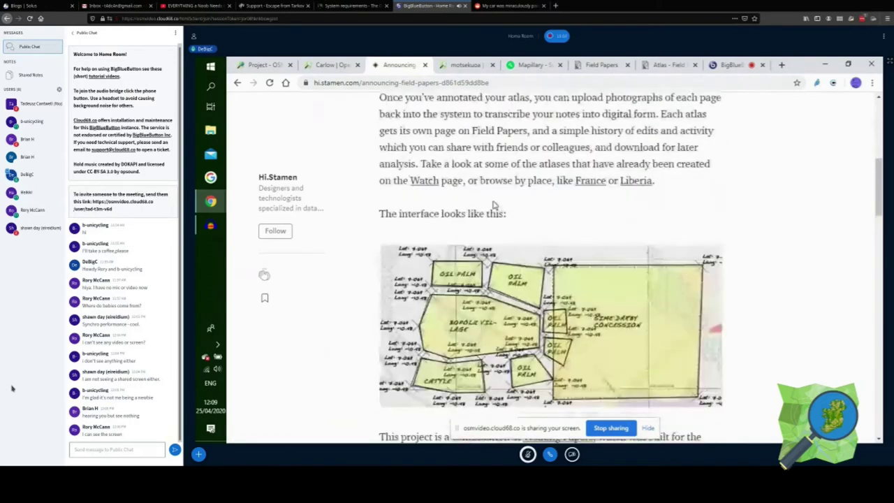
scroll(492, 204, down, 8)
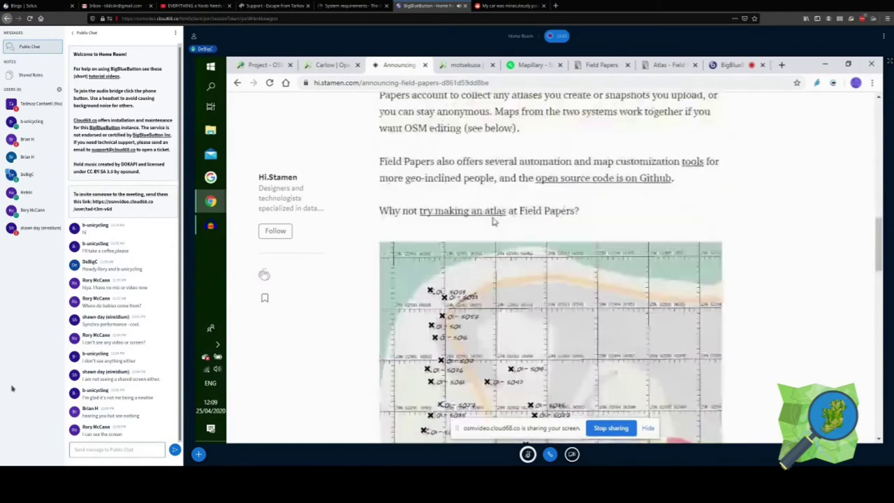
scroll(492, 222, down, 10)
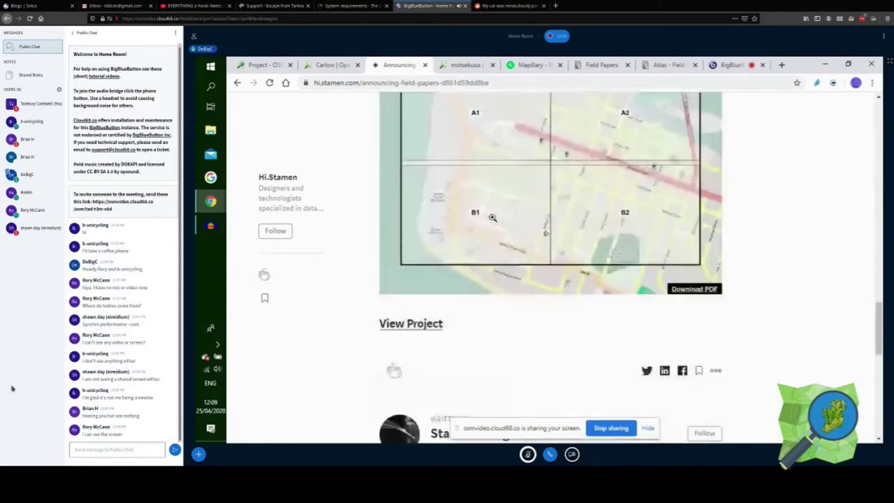
scroll(499, 224, up, 3)
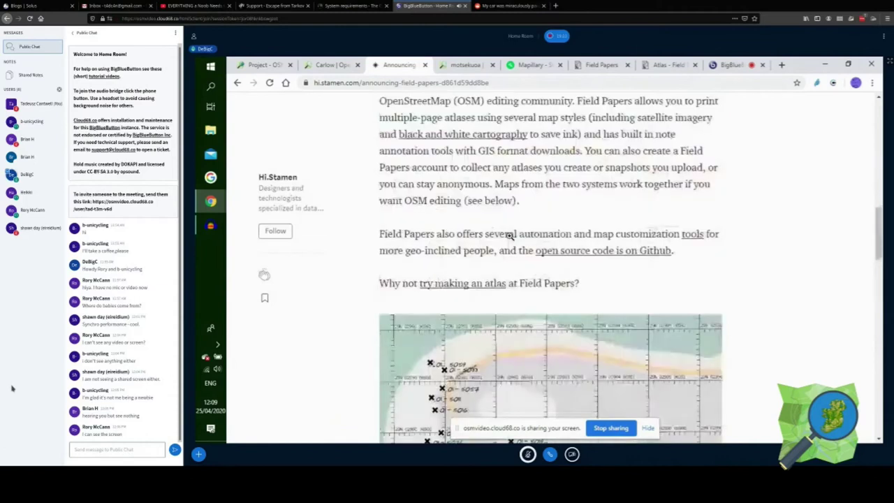
scroll(508, 235, up, 10)
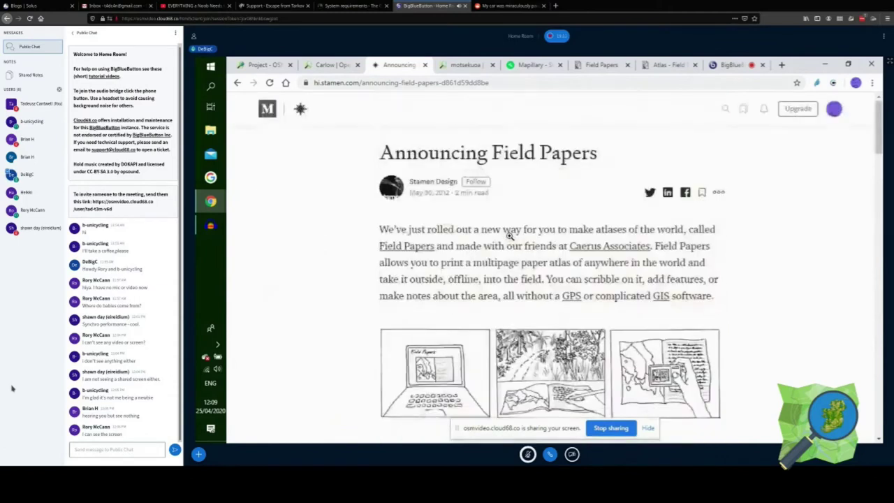
click(467, 65)
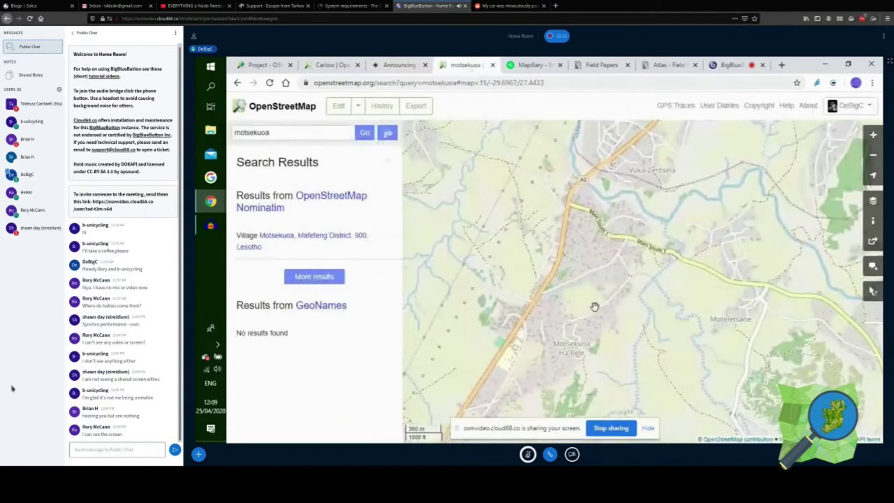
Zoom out to Mafeteng District around Motsekuoa, then back in on the Main South 1 junction
scroll(592, 300, down, 2)
scroll(591, 297, down, 4)
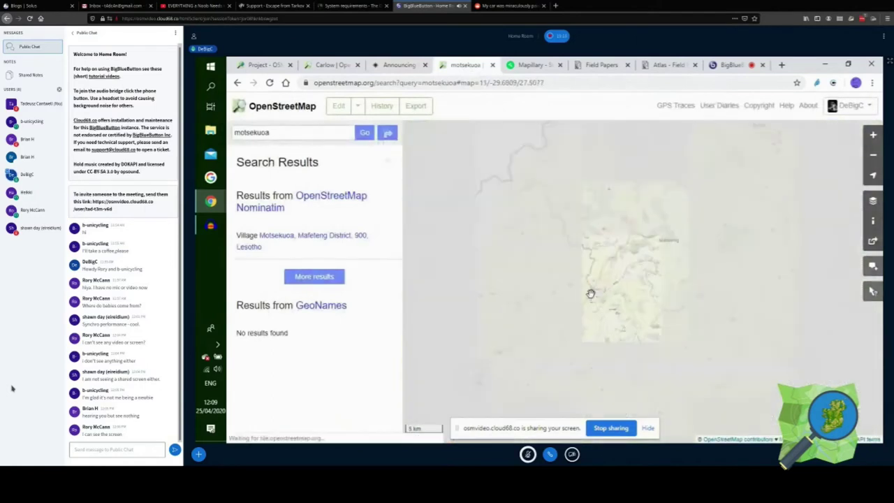
scroll(591, 293, down, 1)
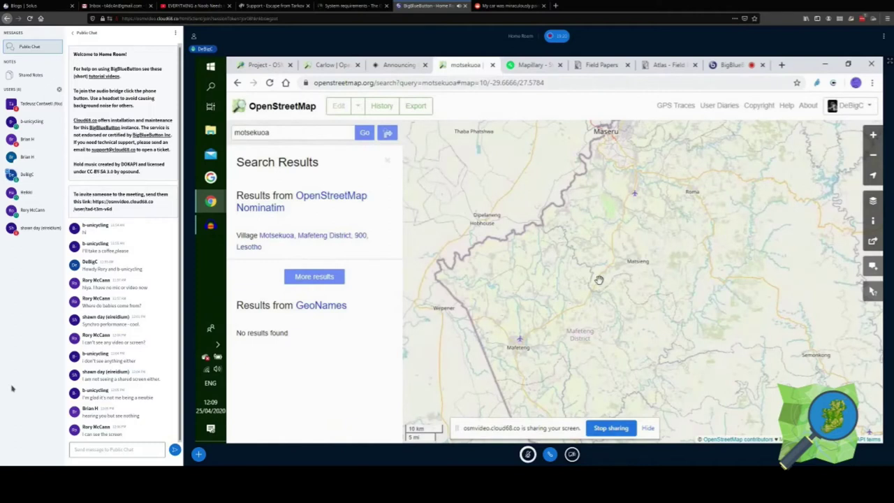
scroll(598, 280, up, 4)
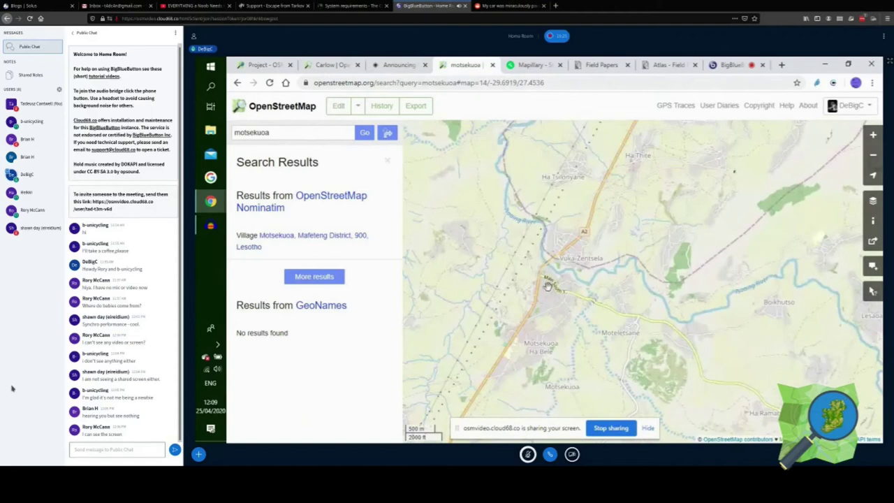
scroll(593, 274, up, 3)
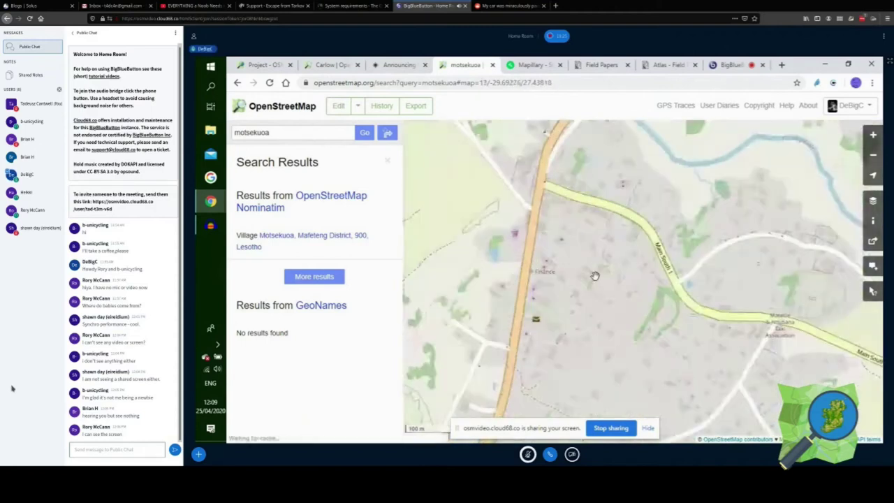
scroll(564, 268, down, 1)
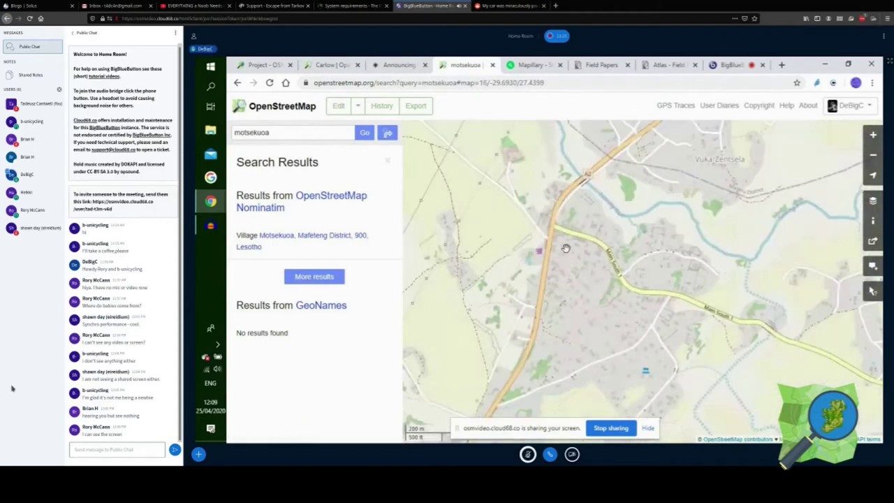
scroll(565, 247, up, 1)
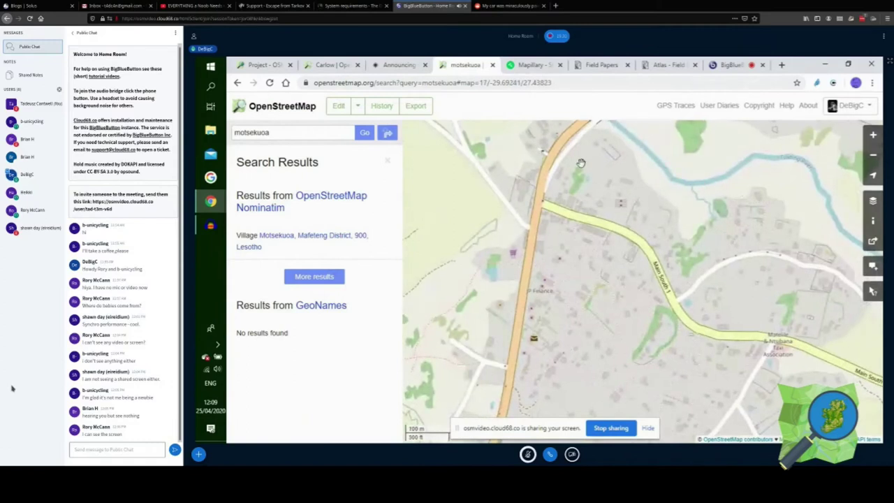
Bring up the Mapillary view of the Motsekuoa location
click(531, 65)
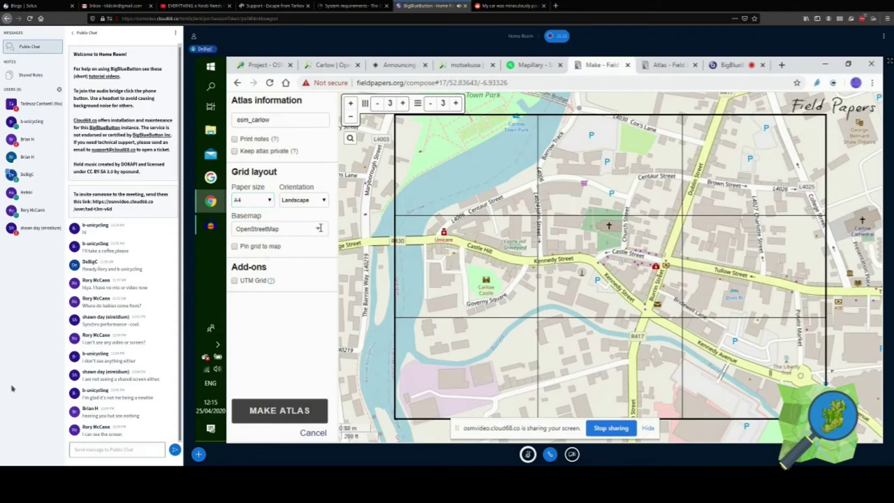
click(319, 229)
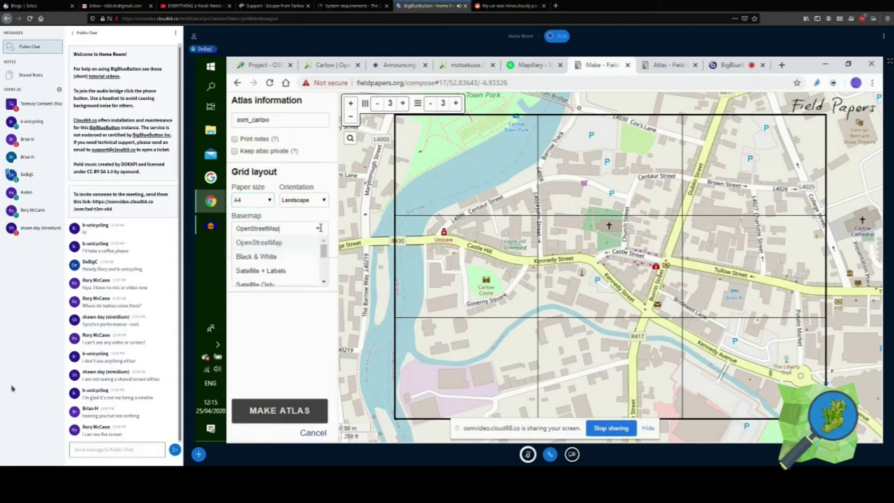
click(277, 258)
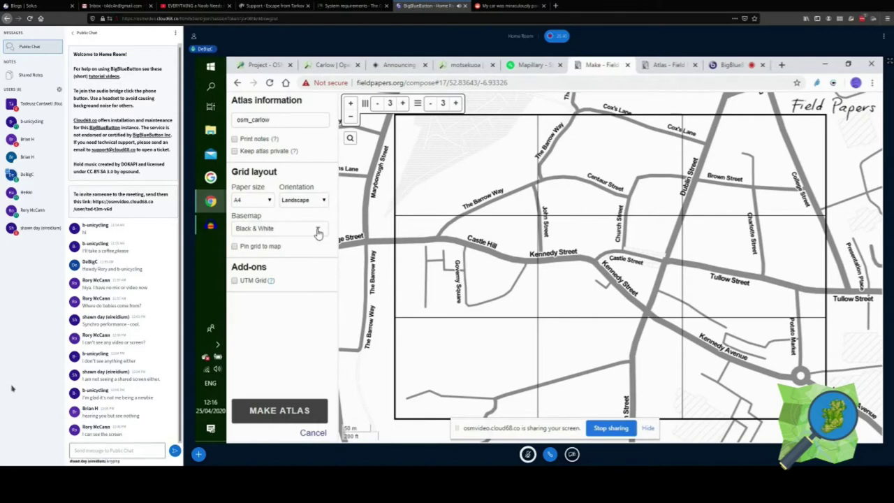
click(318, 232)
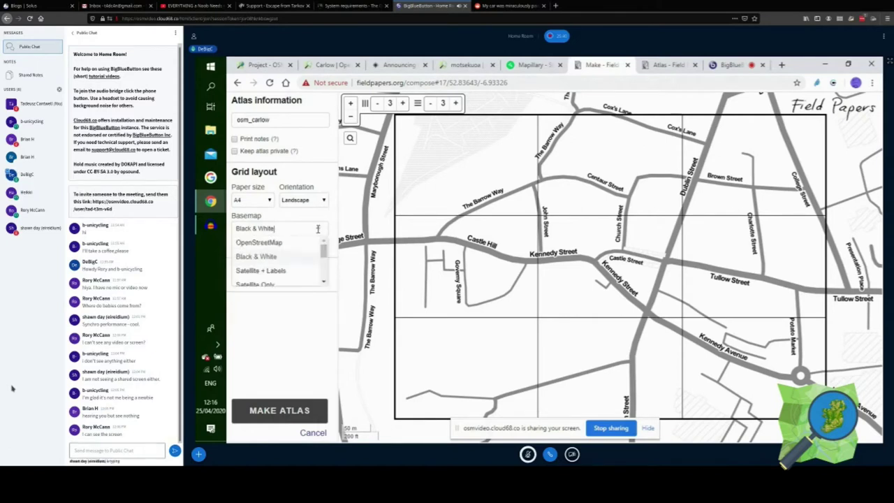
click(281, 275)
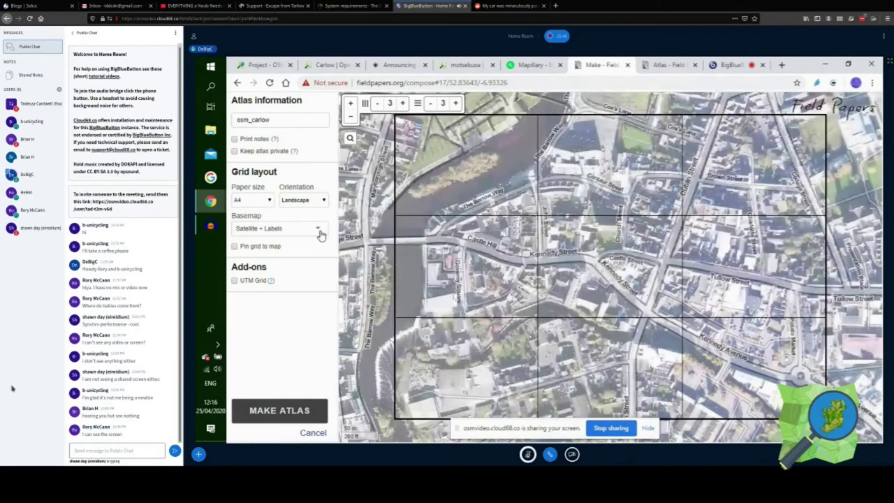
click(319, 230)
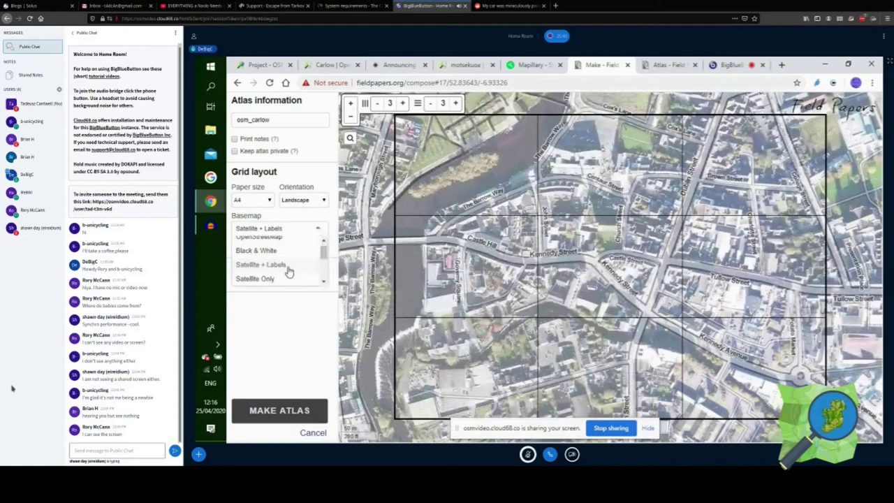
click(282, 279)
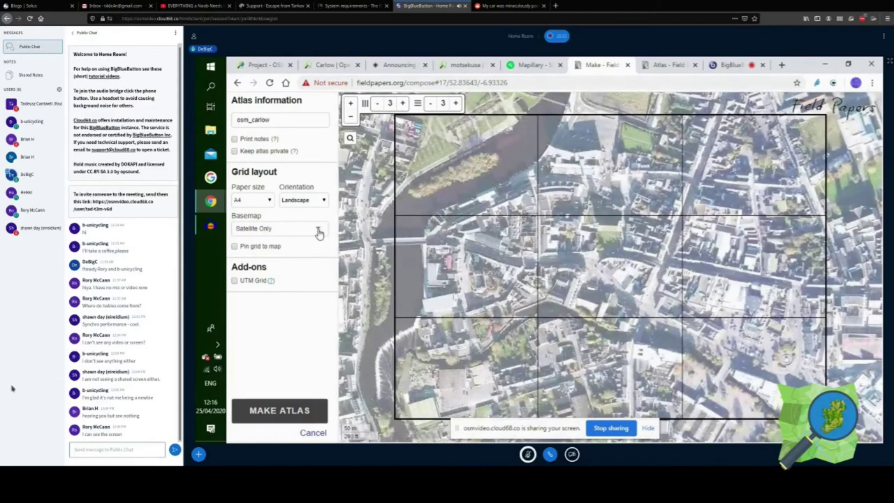
click(319, 232)
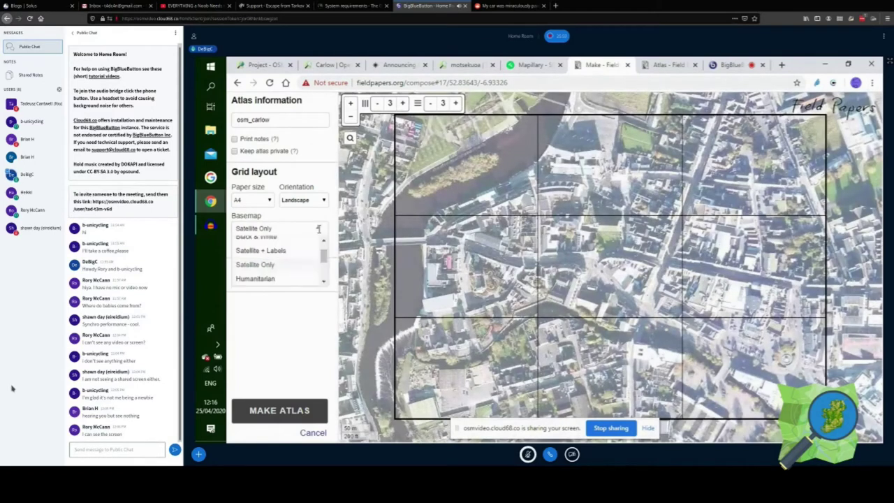
click(278, 279)
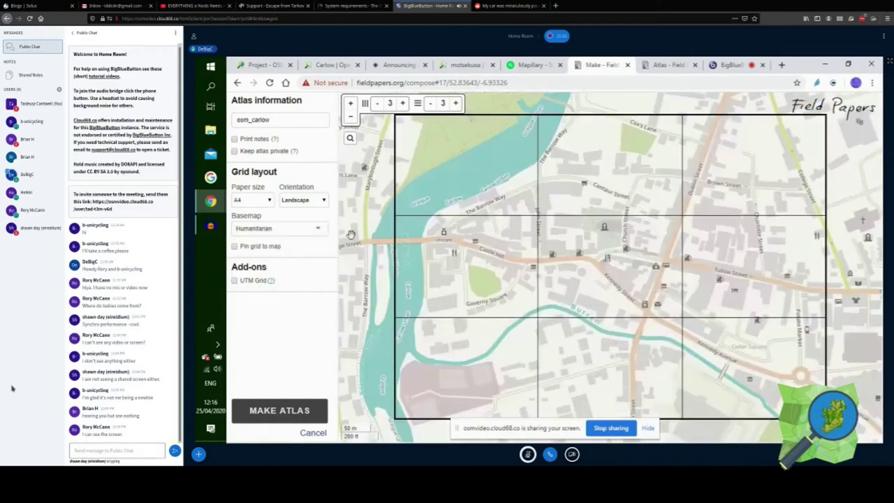
click(320, 231)
scroll(322, 260, up, 2)
click(277, 245)
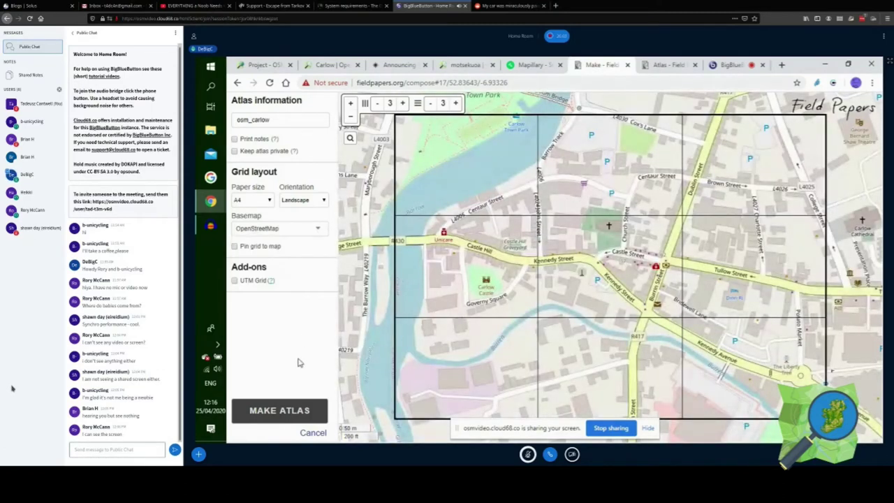
Generate the osm_carlow atlas from the current grid as a 10-page PDF
click(288, 412)
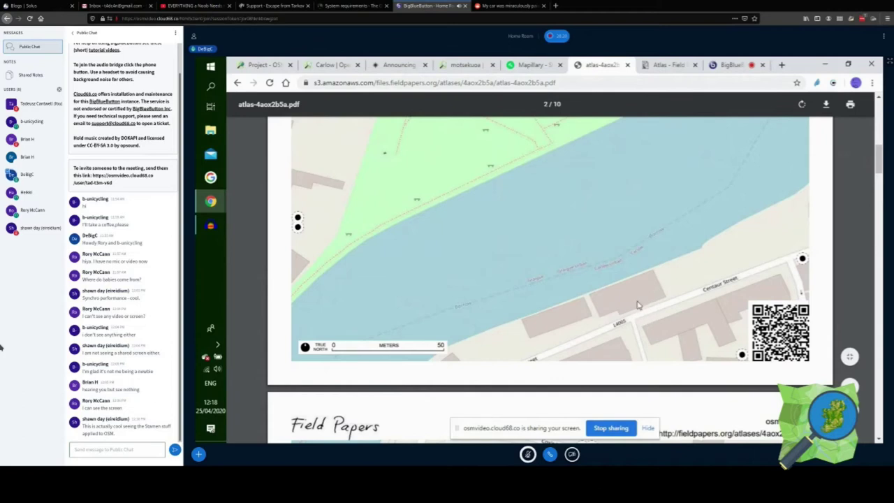
Post 'We can see your screen' in the BigBlueButton public chat
click(119, 449)
text(We )
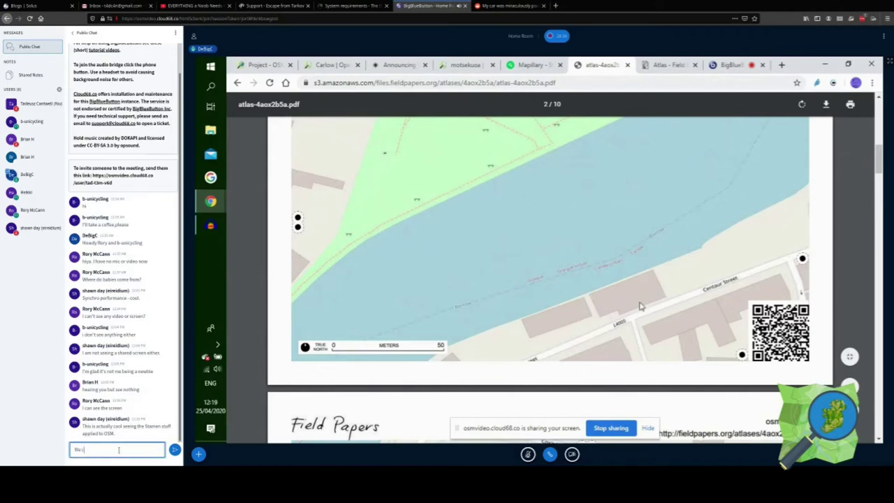
text(can see yo)
text(ur s)
text(creen)
key(Return)
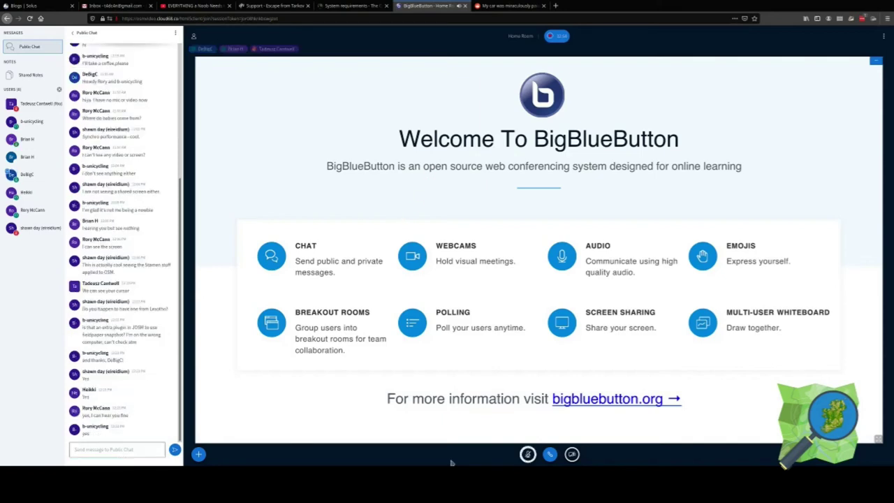
Unmute the microphone to speak to attendees, then mute it again
click(528, 455)
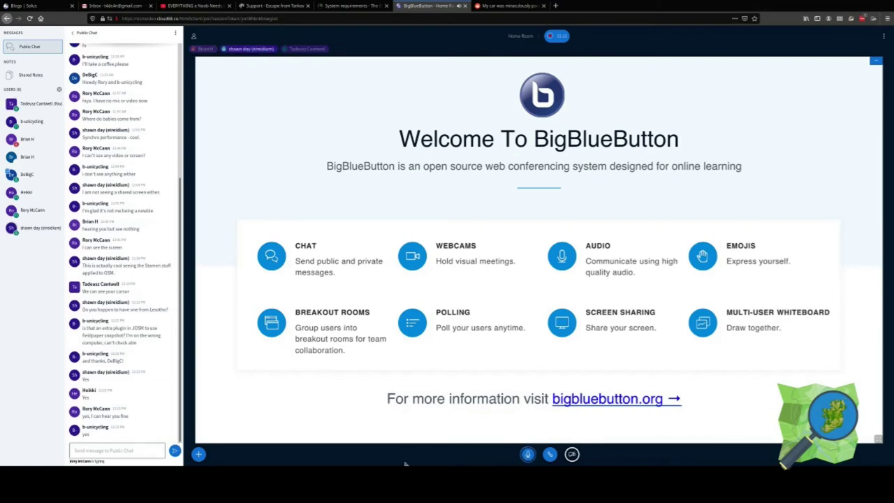
click(527, 455)
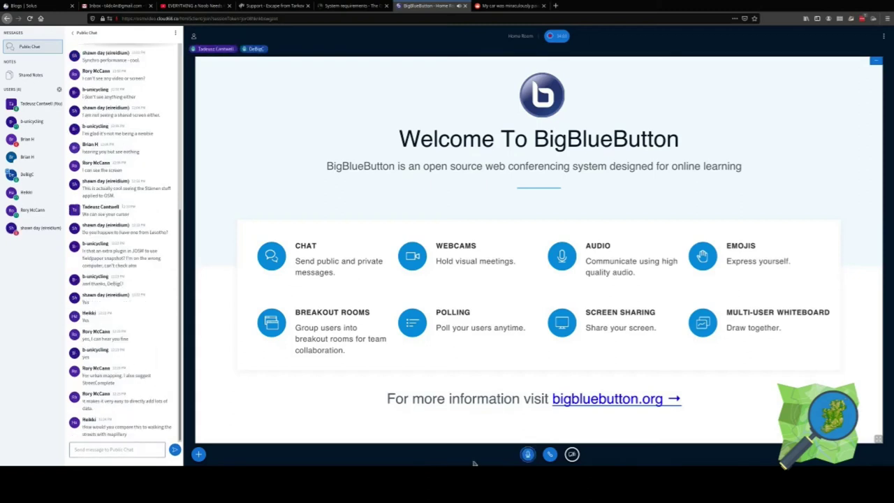
Mute the microphone and put the cursor in the public chat box to reply
click(527, 454)
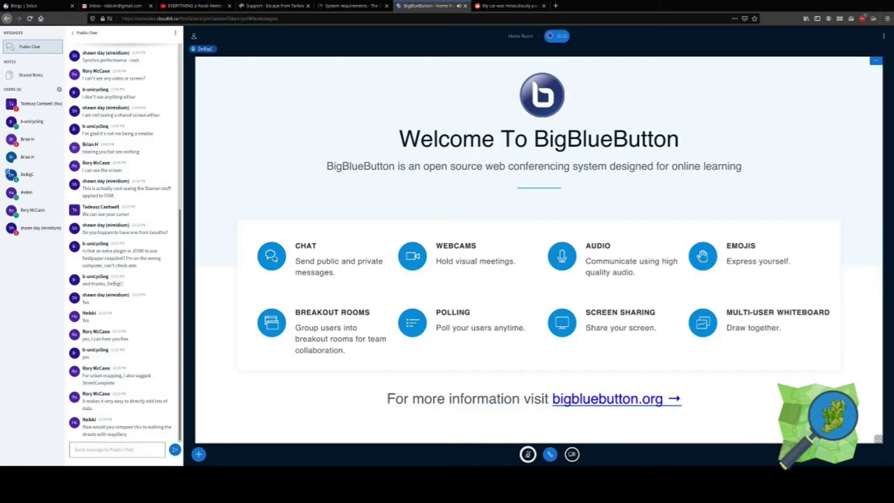
click(84, 451)
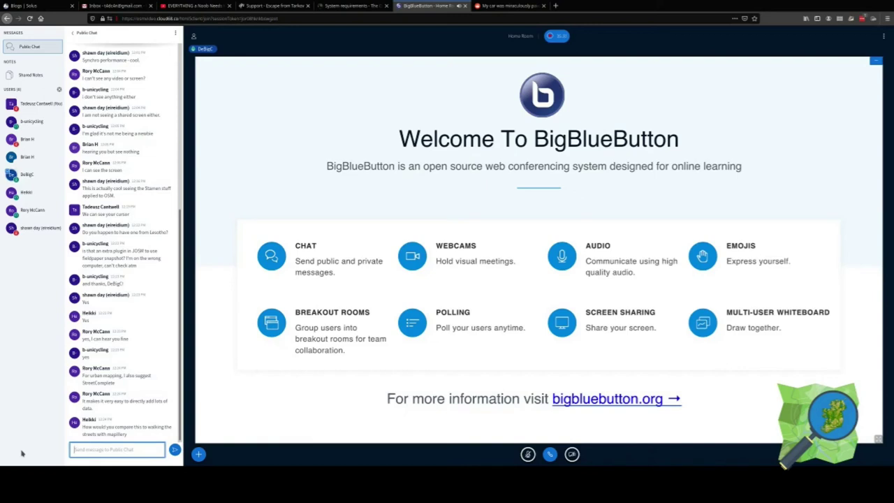
Reply in public chat: StreetComplete is fine if the building is mapped, otherwise survey first
text(Show)
text(ow)
text(com)
text(p)
text(lete)
text( is)
text( fine)
text( if the)
text( building)
text( is mapped)
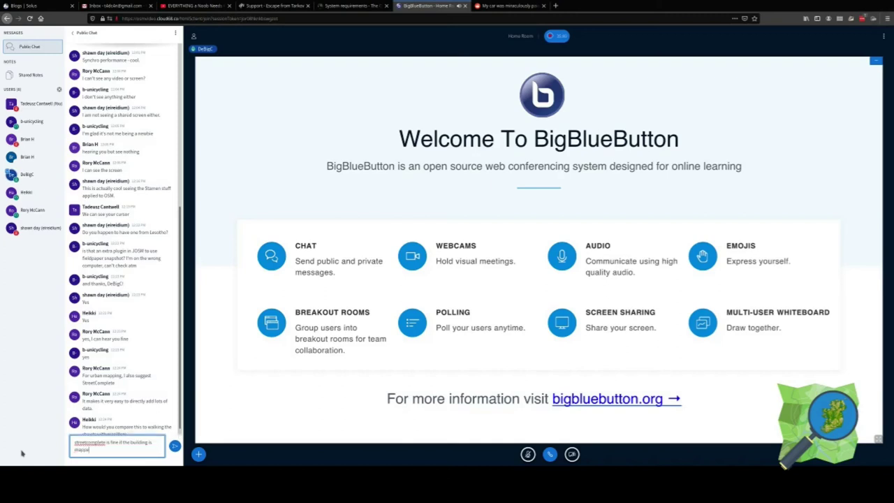
text(.)
text( otherwise)
text( it's)
key(BackSpace)
key(BackSpace)
key(BackSpace)
key(BackSpace)
key(BackSpace)
text(you need to survey)
key(BackSpace)
key(BackSpace)
text(fo)
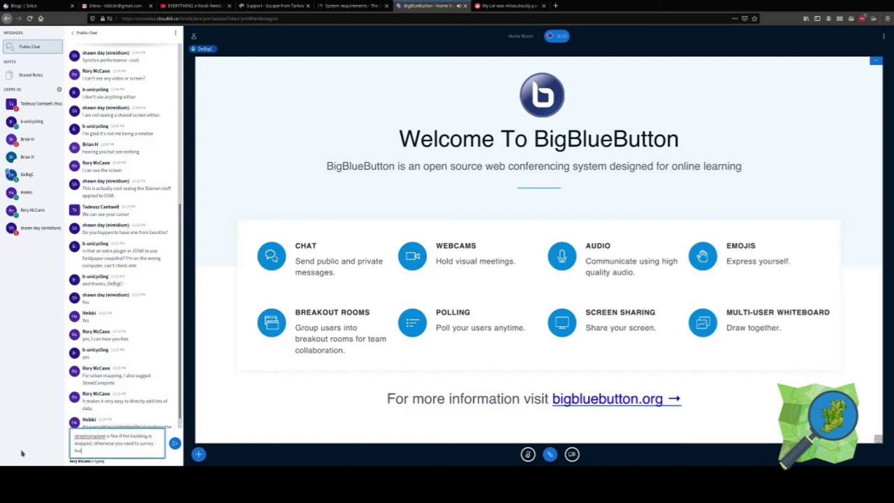
key(BackSpace)
text(rom)
key(Return)
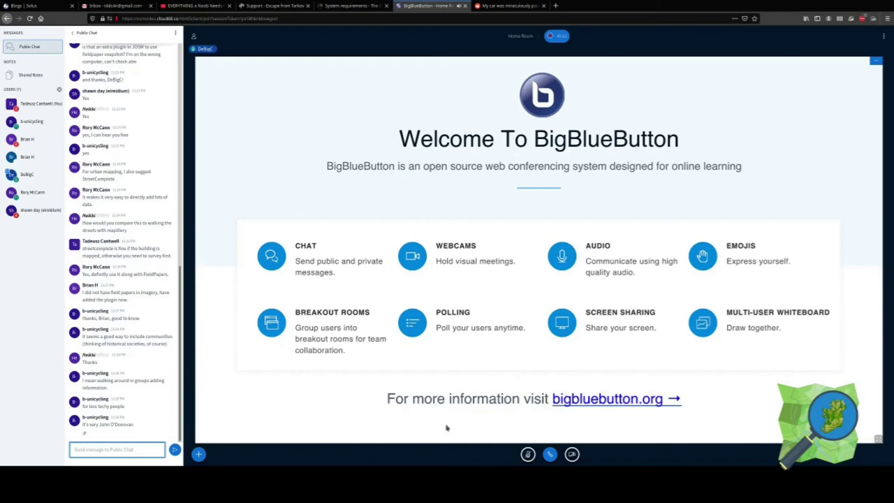
Toggle the bottom-toolbar microphone button so your microphone ends up muted
click(447, 428)
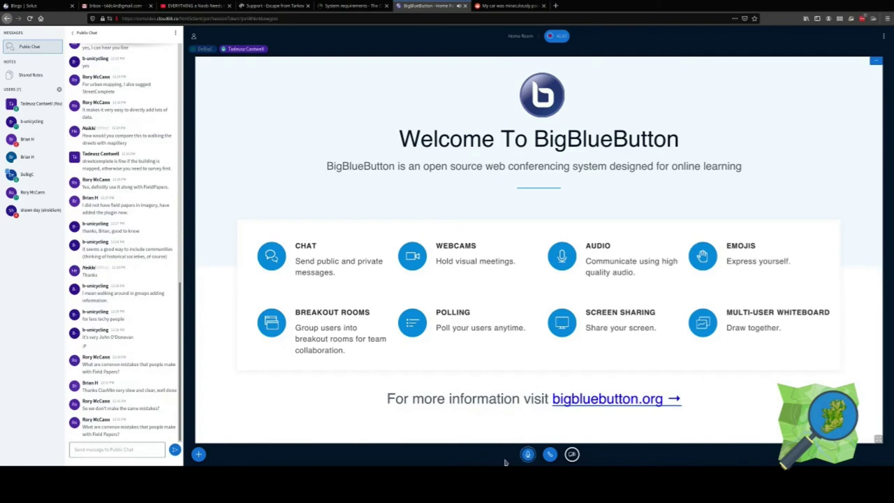
click(525, 454)
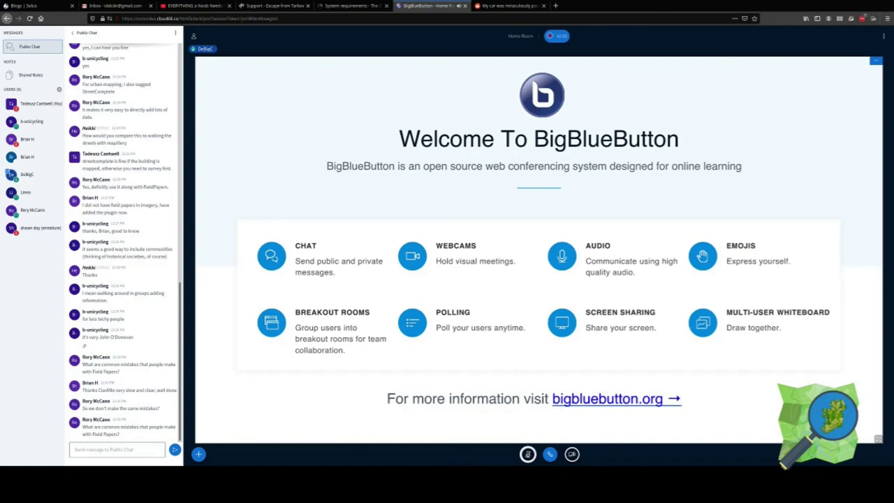
click(528, 455)
click(528, 455)
Unmute the microphone from the bottom toolbar to speak to the session again
click(528, 454)
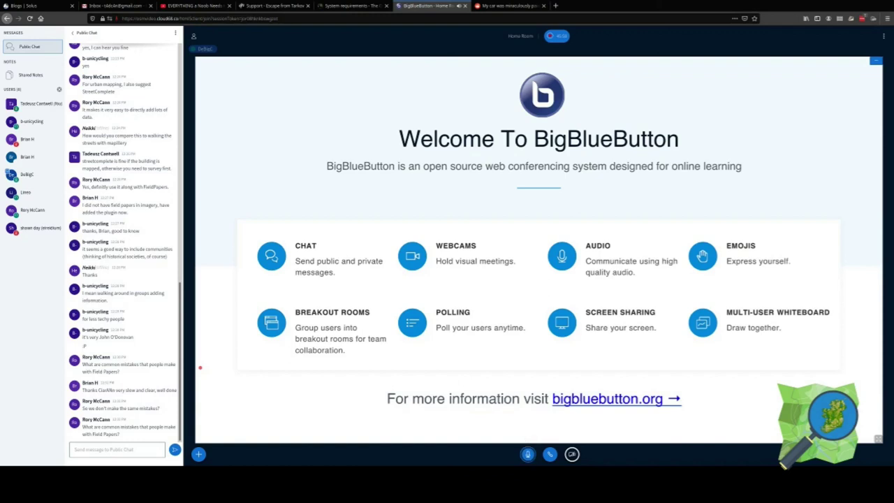